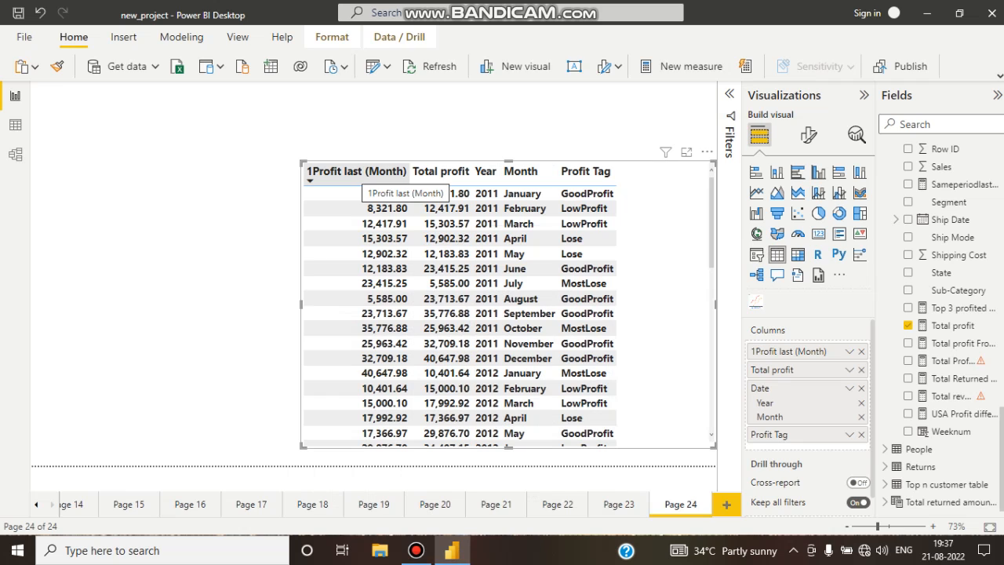
# Review the table's columns and compare the February and March 2011 rows' total profit with their last-month profit
pyautogui.click(440, 171)
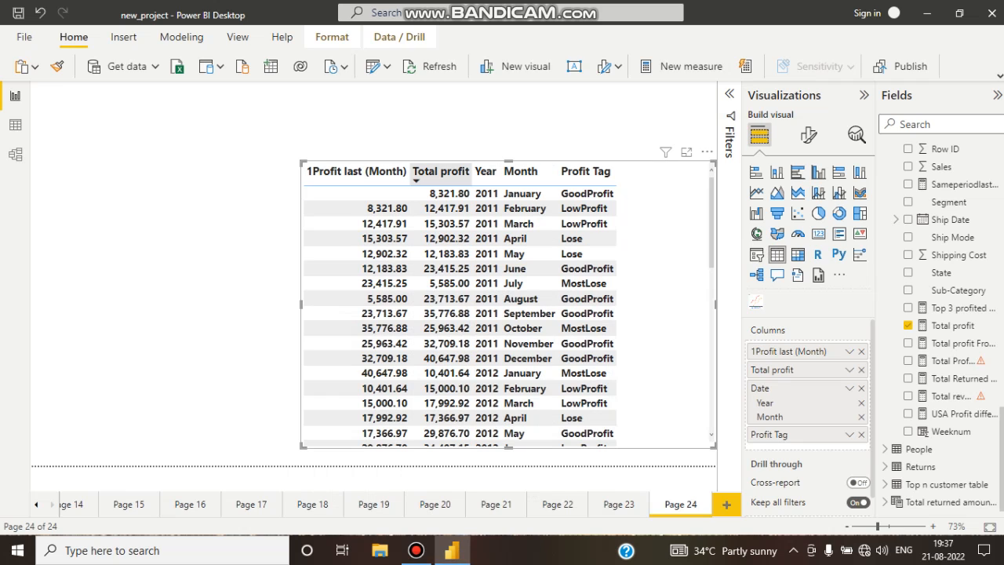
pyautogui.click(520, 171)
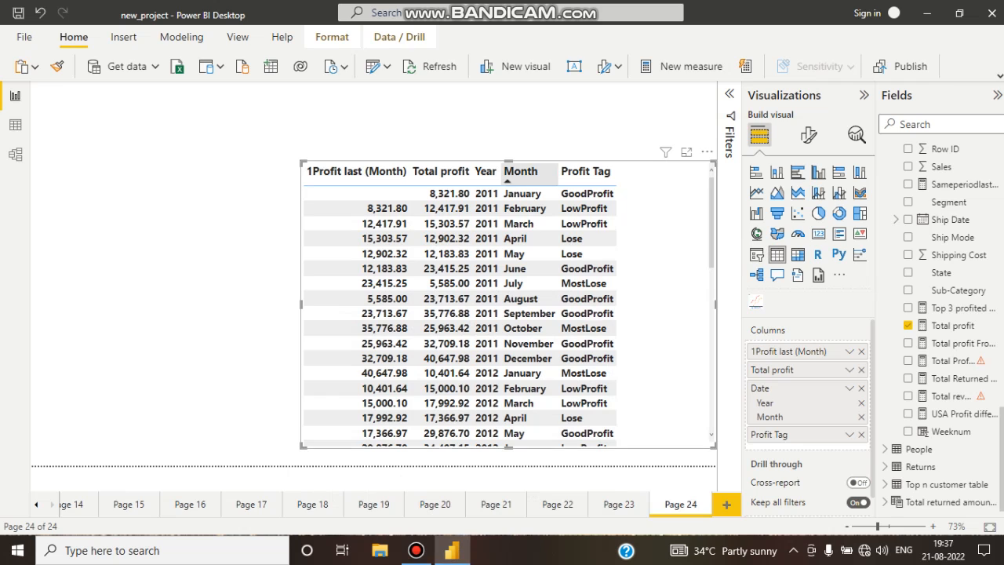
pyautogui.click(585, 171)
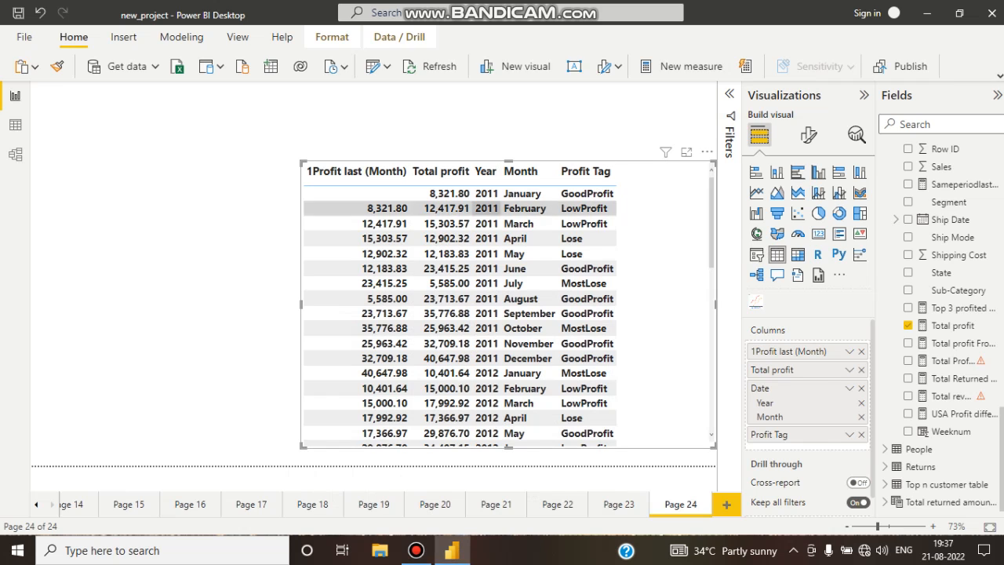
pyautogui.click(447, 208)
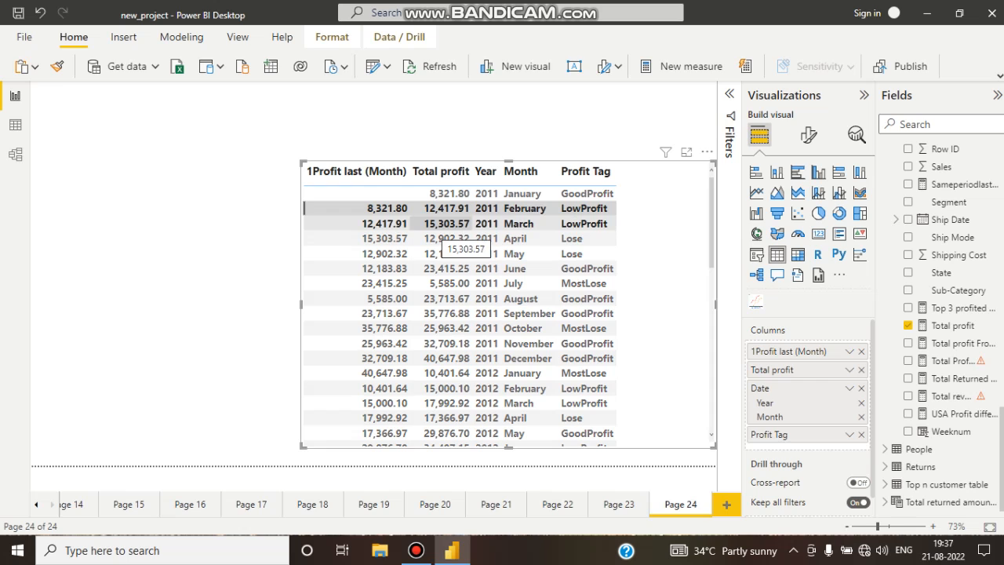
pyautogui.click(442, 224)
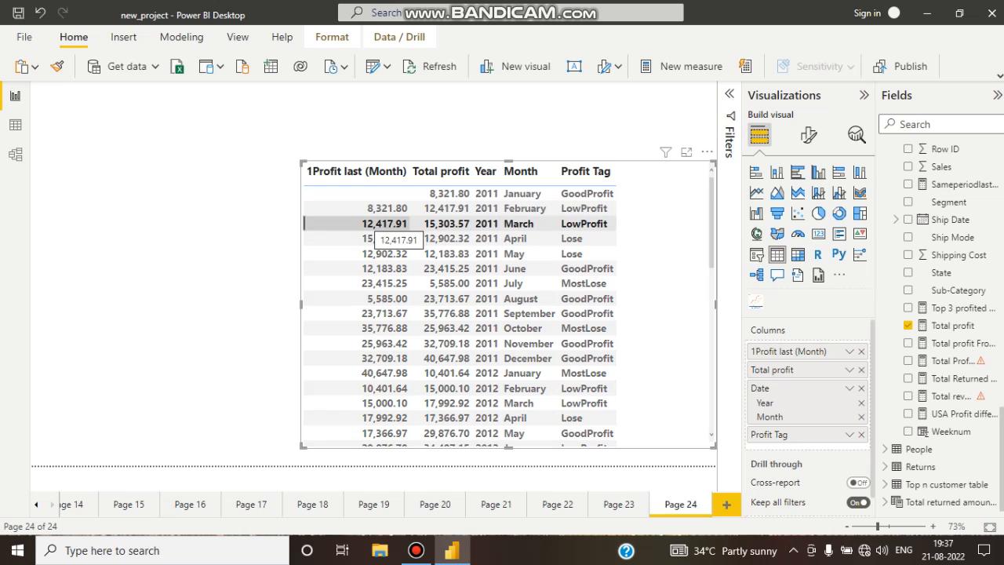
pyautogui.click(366, 224)
pyautogui.click(366, 224)
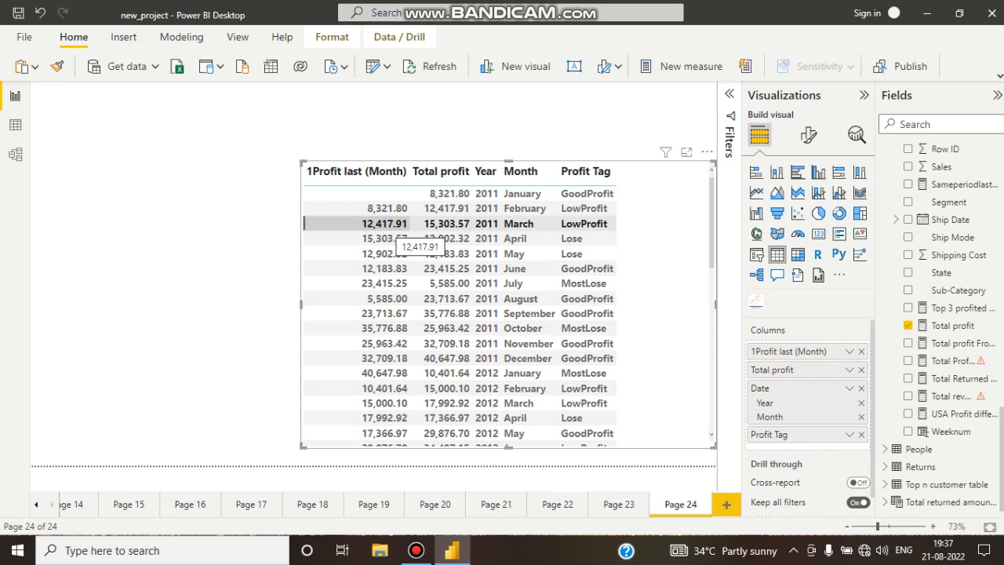
pyautogui.keyDown('ctrl'); pyautogui.click(458, 210); pyautogui.keyUp('ctrl')
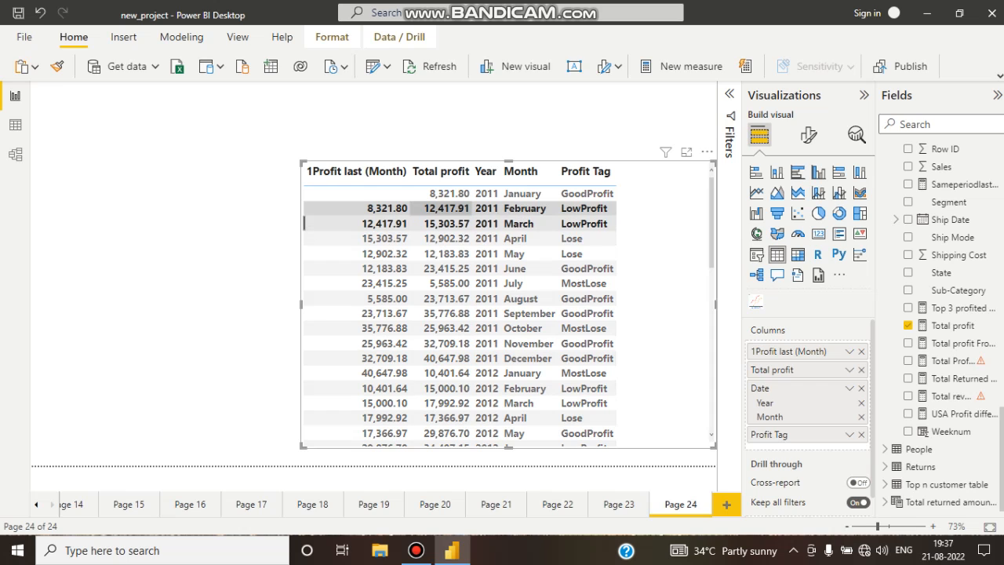
pyautogui.keyDown('ctrl'); pyautogui.click(459, 208); pyautogui.keyUp('ctrl')
pyautogui.keyDown('ctrl'); pyautogui.click(521, 193); pyautogui.keyUp('ctrl')
pyautogui.click(451, 209)
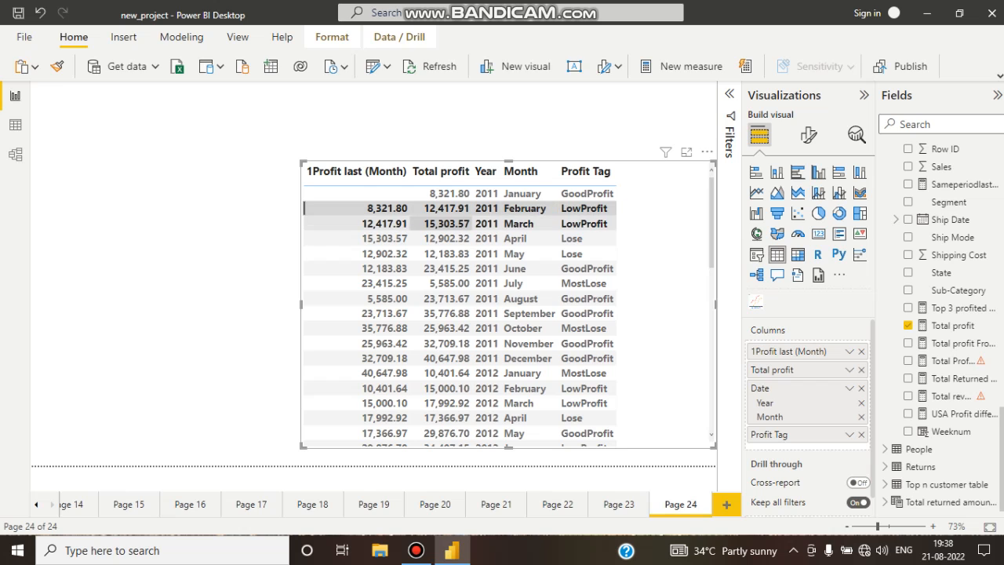
# Compare the March and April 2011 rows to see how total profit, last-month profit and the profit tag relate
pyautogui.click(442, 224)
pyautogui.click(442, 223)
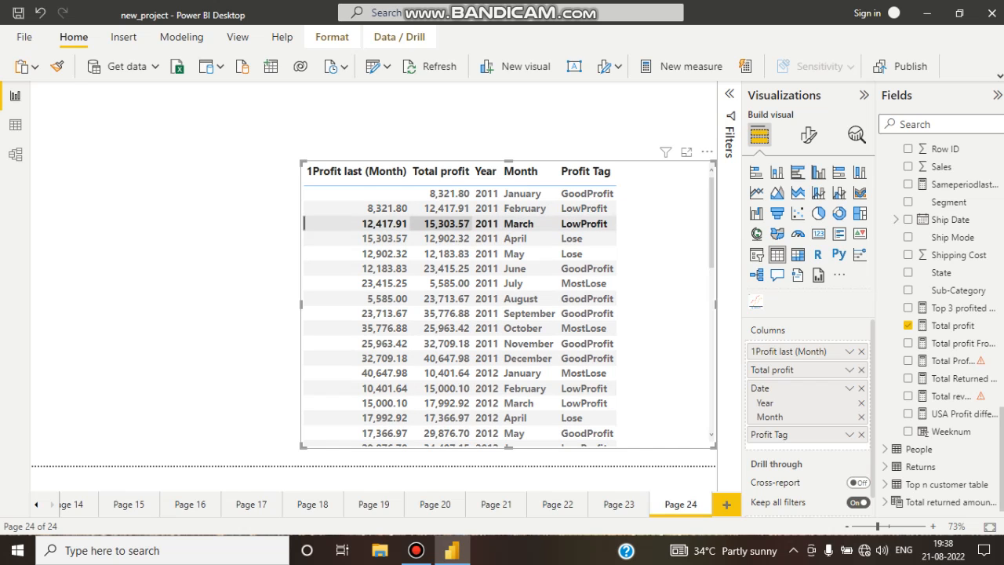
pyautogui.keyDown('ctrl'); pyautogui.click(446, 238); pyautogui.keyUp('ctrl')
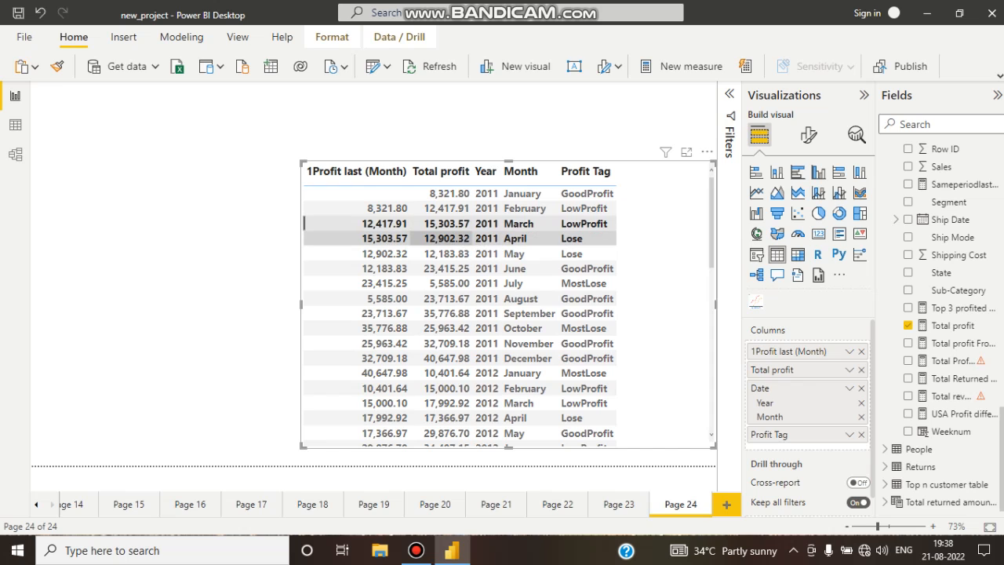
pyautogui.click(447, 239)
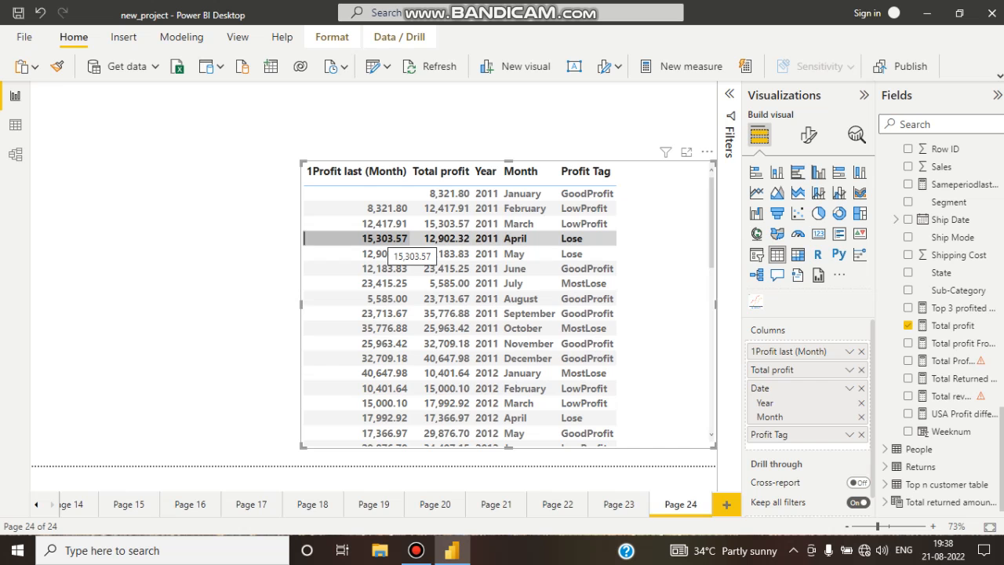
pyautogui.click(388, 238)
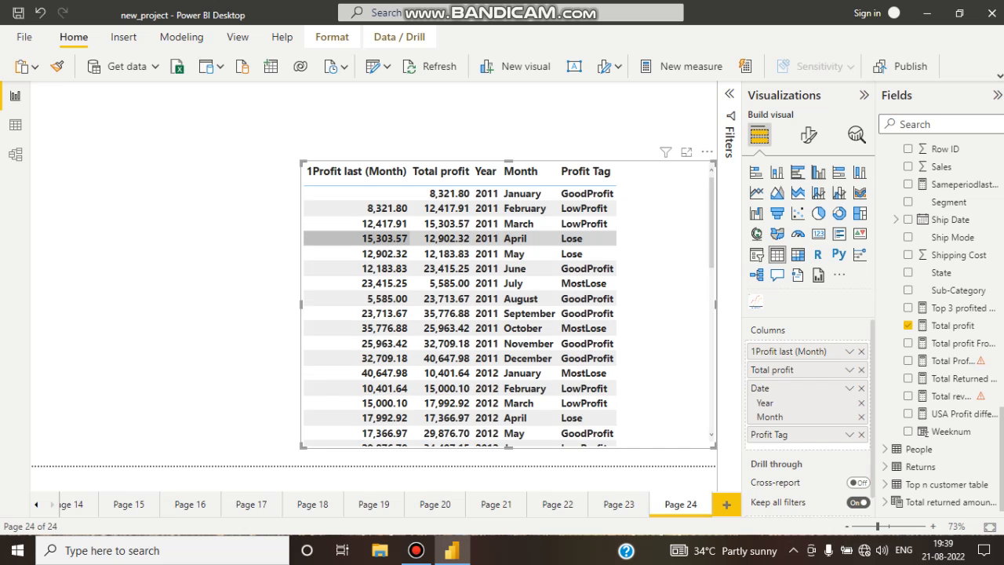
# Open the 1Profit last (Month) measure in the Orders table and examine its CALCULATE and PARALLELPERIOD formula
pyautogui.scroll(10, 952, 314)
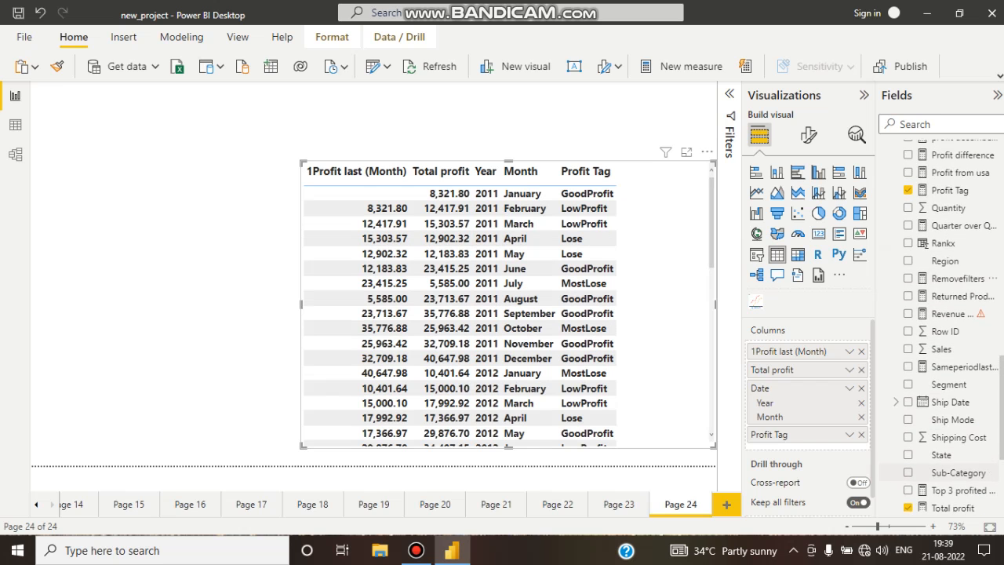
pyautogui.scroll(3, 953, 336)
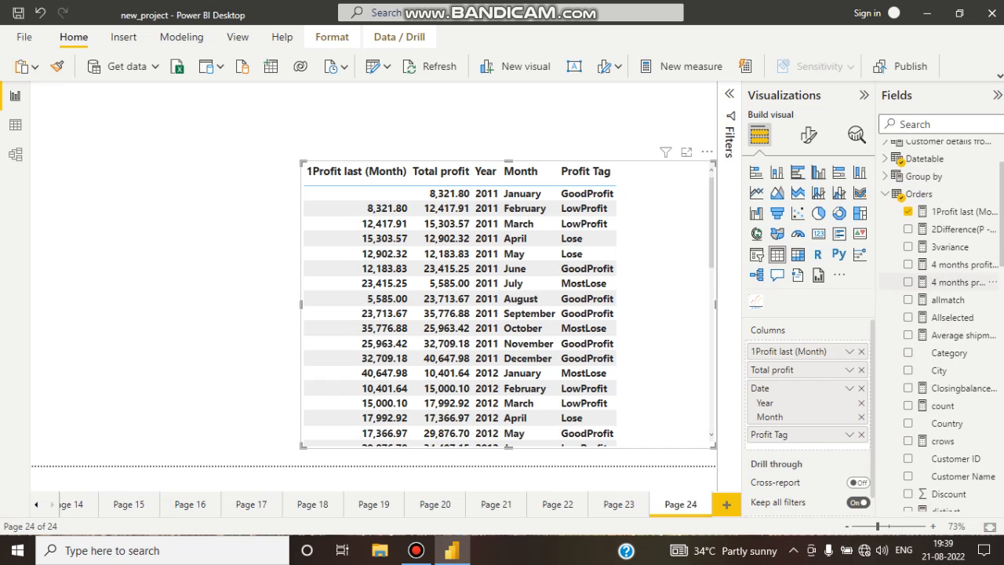
pyautogui.click(953, 211)
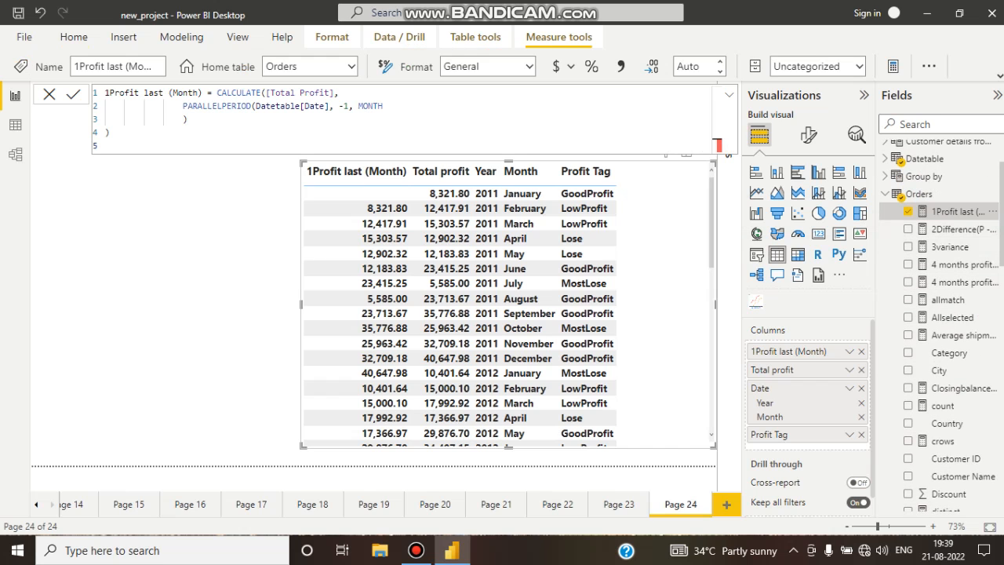
pyautogui.doubleClick(138, 93)
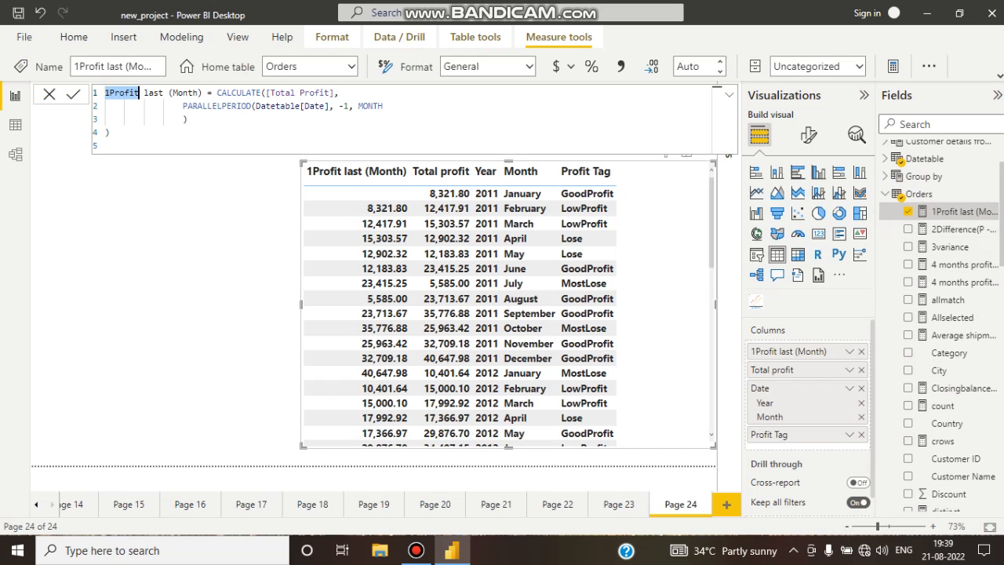
pyautogui.doubleClick(259, 92)
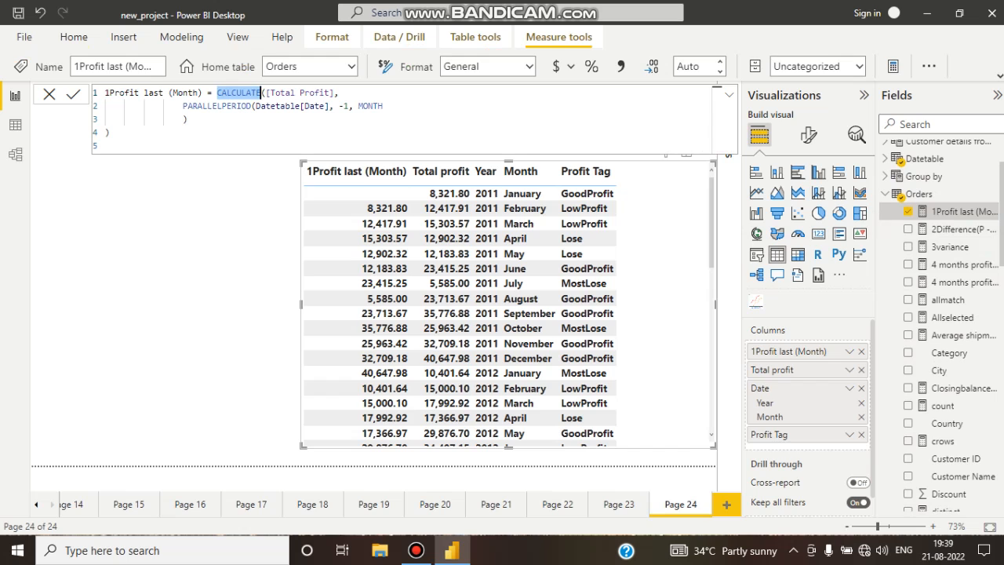
pyautogui.click(286, 92)
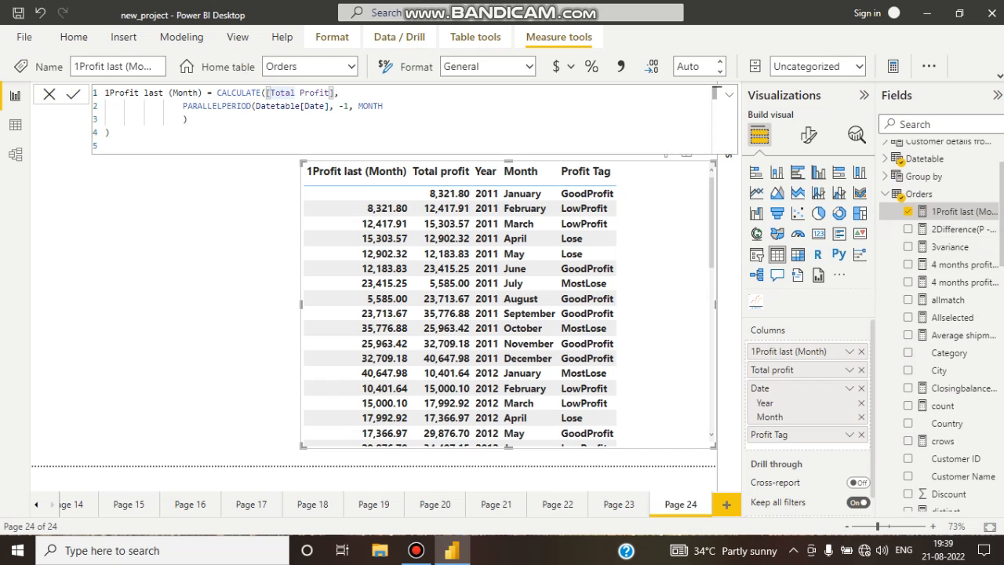
pyautogui.doubleClick(249, 105)
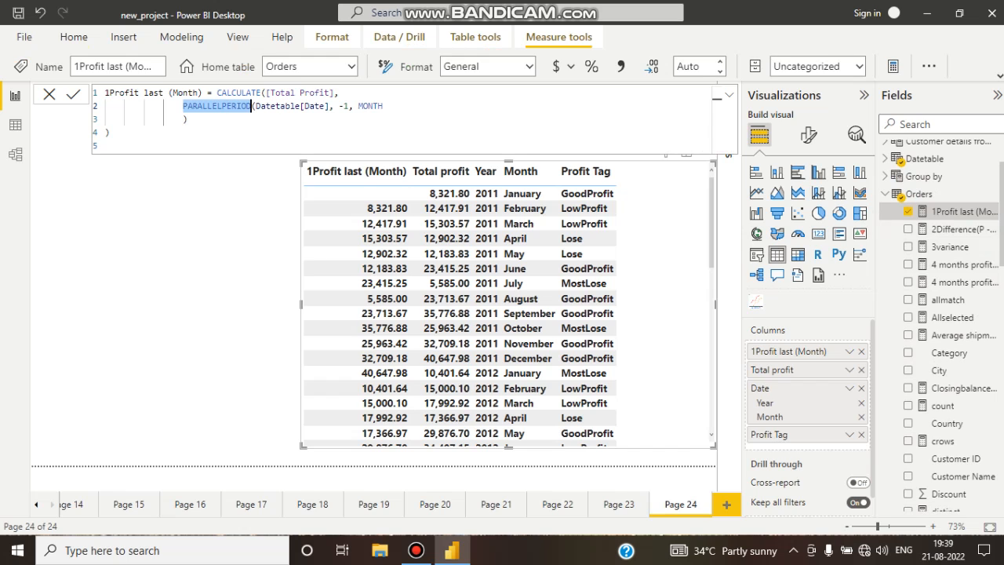
pyautogui.doubleClick(300, 105)
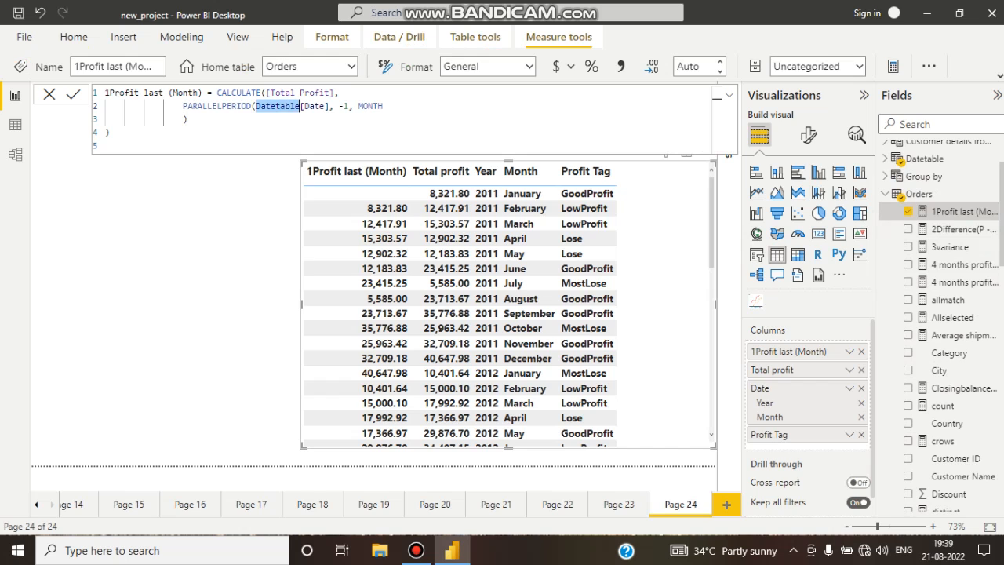
# Set the PARALLELPERIOD offset in the 1Profit last (Month) measure to -2 months and apply the formula
pyautogui.click(357, 105)
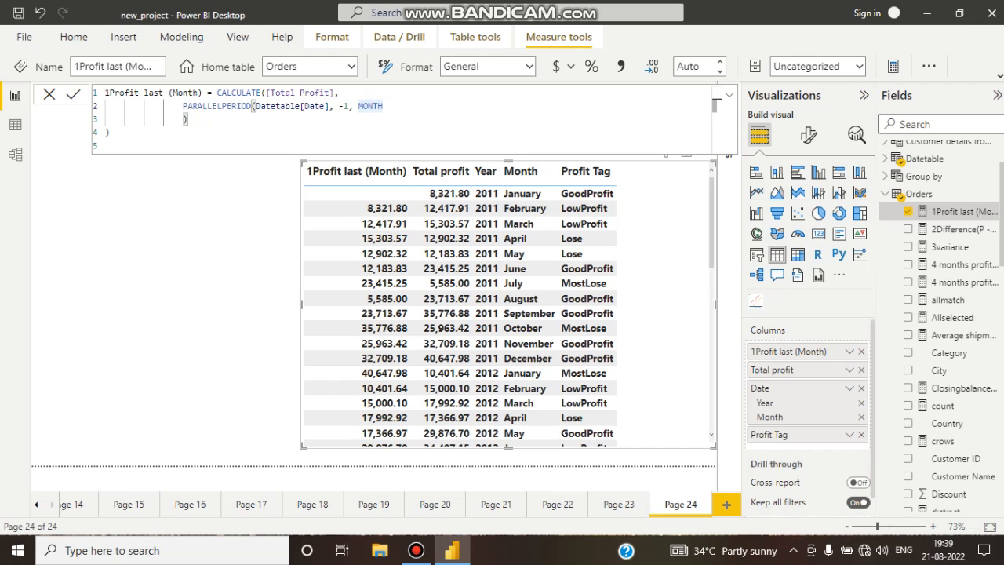
pyautogui.press('Left')
pyautogui.press('Left')
pyautogui.press('BackSpace')
pyautogui.write('2')
pyautogui.press('Return')
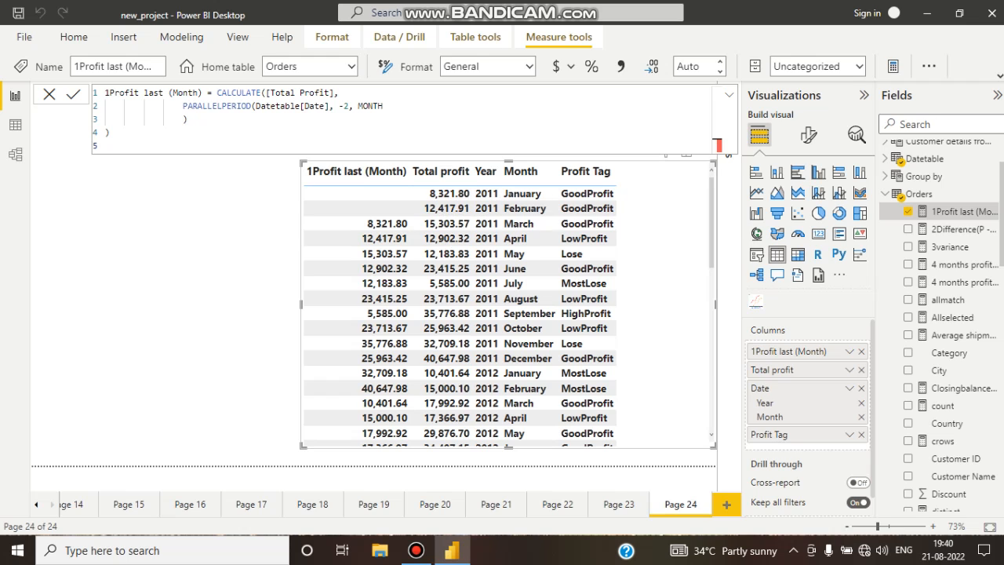
# Set the PARALLELPERIOD offset in the 1Profit last (Month) measure to -1 and apply the formula
pyautogui.click(349, 105)
pyautogui.press('BackSpace')
pyautogui.write('1')
pyautogui.press('Return')
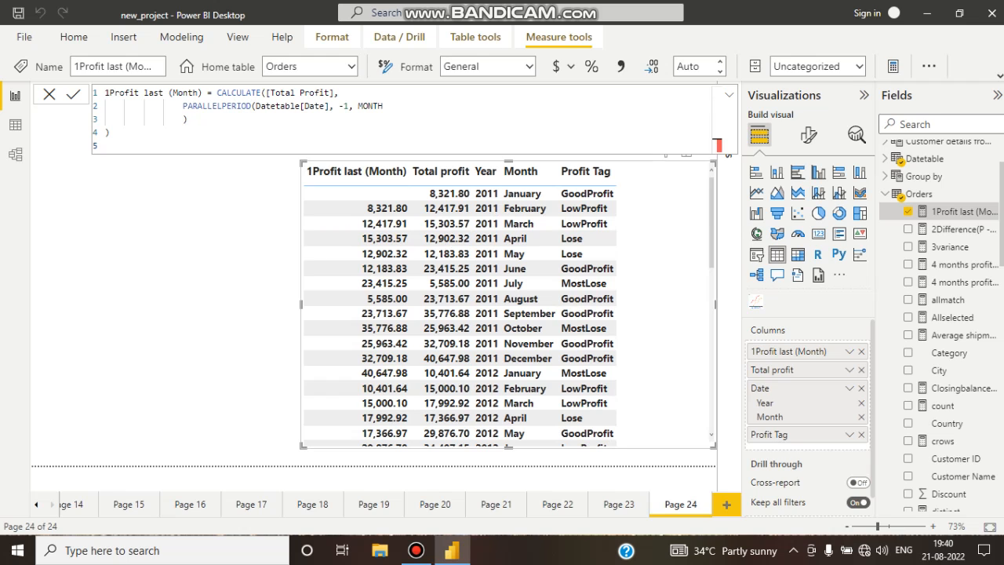
# Check the MONTH interval in the last-month profit formula, and open the 2Difference(P - N) measure's formula
pyautogui.doubleClick(370, 106)
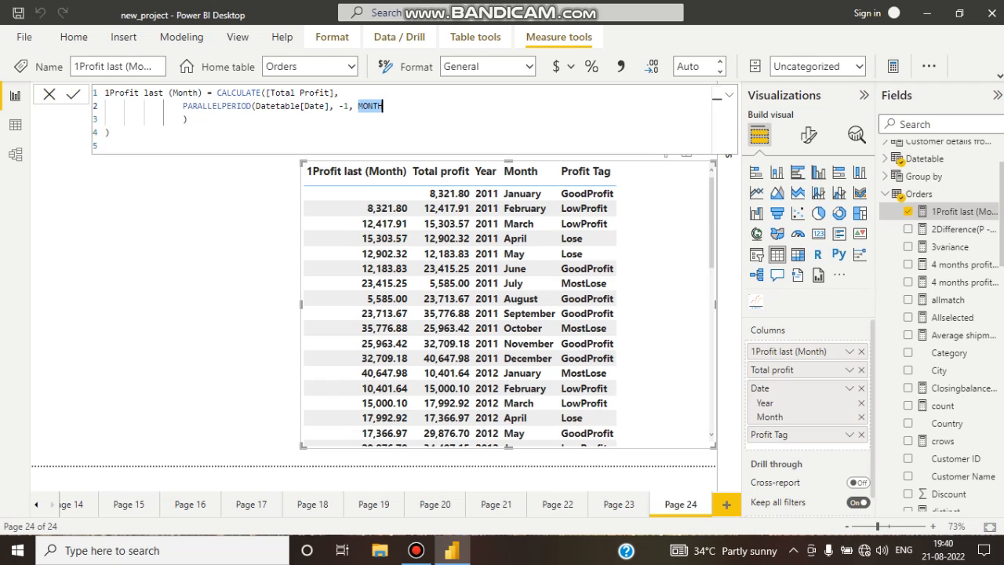
pyautogui.click(106, 146)
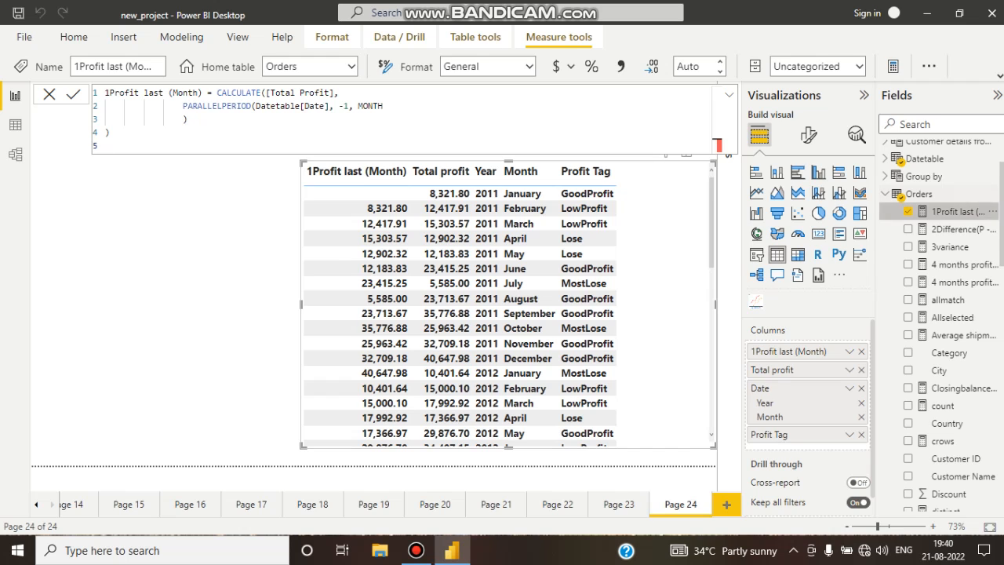
pyautogui.click(984, 229)
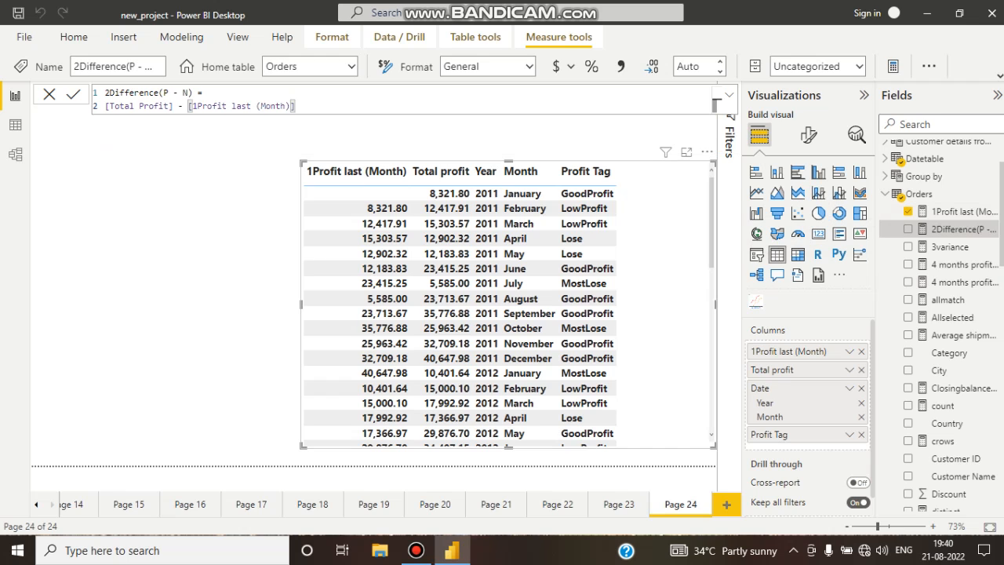
# Open the Profit Tag measure's formula from the Orders table and enlarge the formula text for reading
pyautogui.scroll(-9, 940, 329)
pyautogui.scroll(-5, 949, 321)
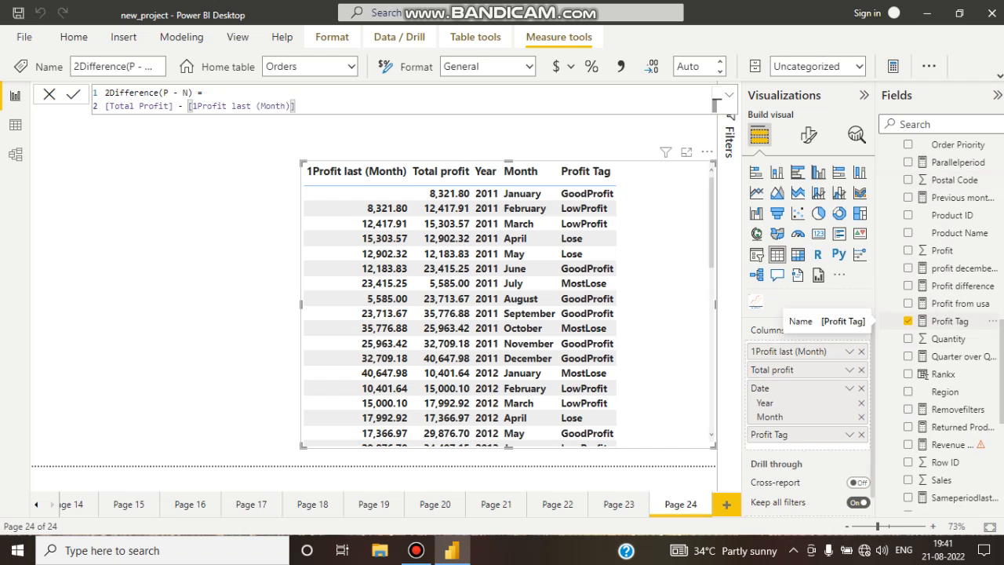
pyautogui.click(949, 321)
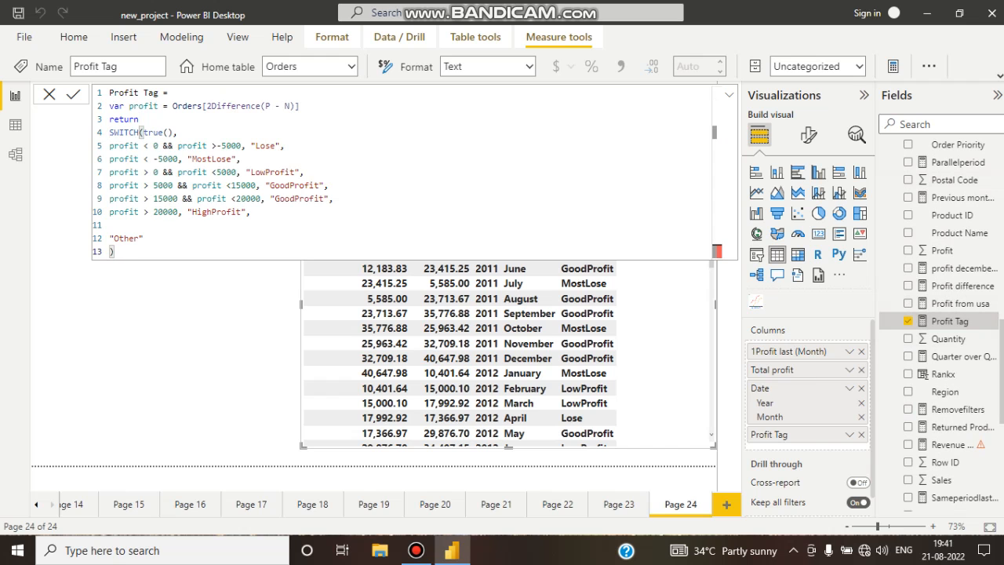
pyautogui.scroll(10, 402, 173)
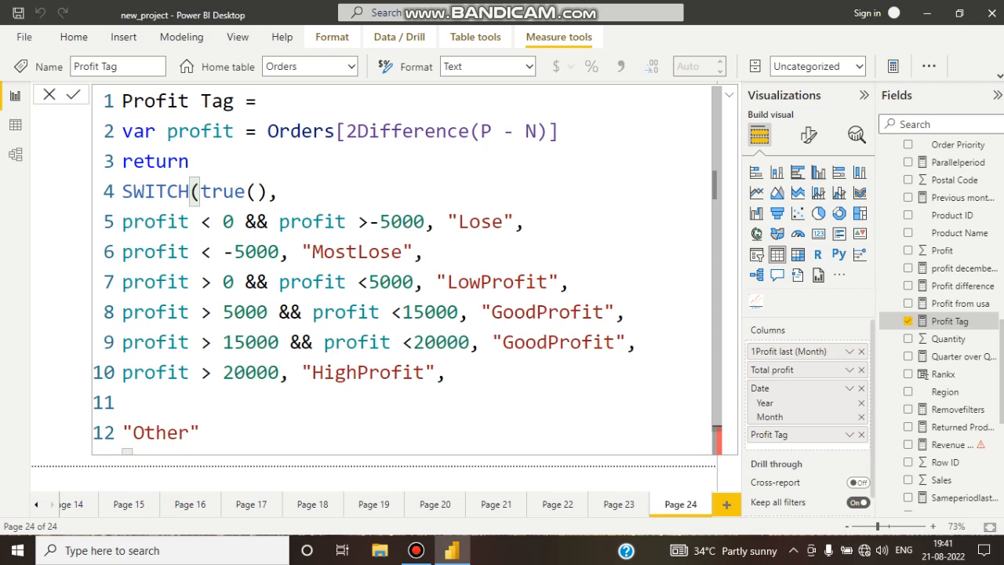
# Examine the profit variable declaration and the SWITCH(true()) call in the Profit Tag formula
pyautogui.doubleClick(134, 132)
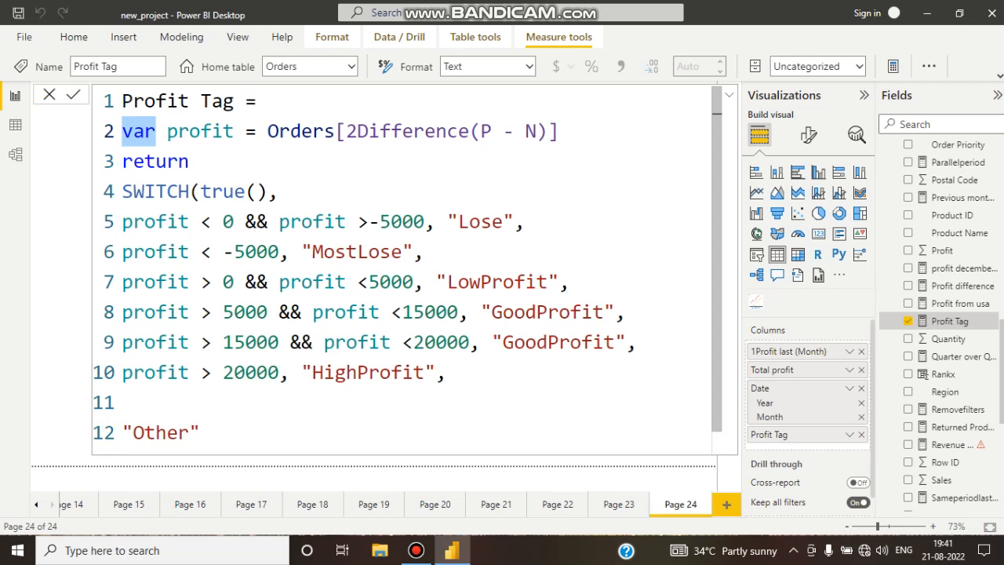
pyautogui.click(222, 132)
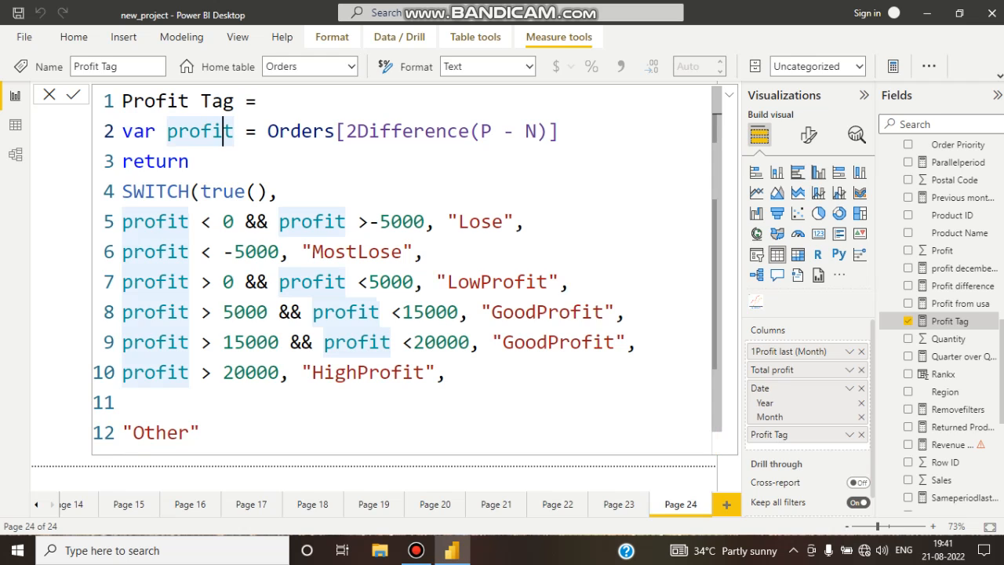
pyautogui.doubleClick(155, 192)
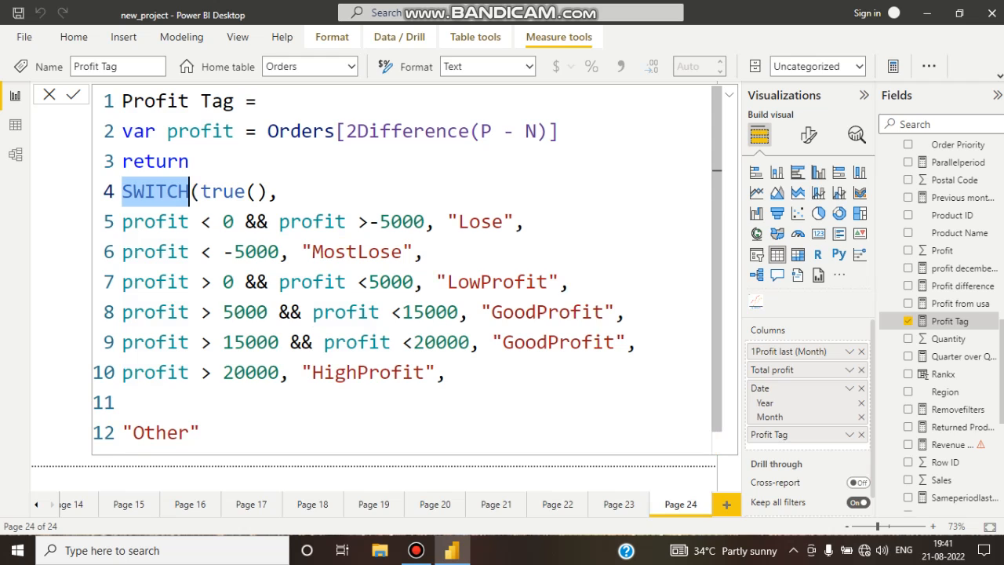
pyautogui.click(234, 191)
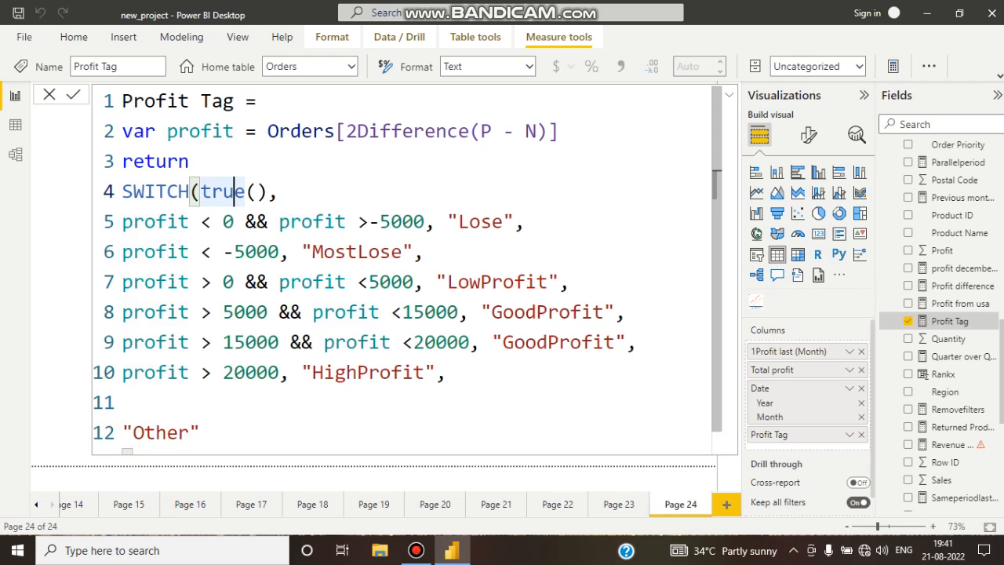
# Examine the profit conditions and their tags in the SWITCH expression, from "Lose" and "MostLose" through the "Other" fallback
pyautogui.doubleClick(149, 221)
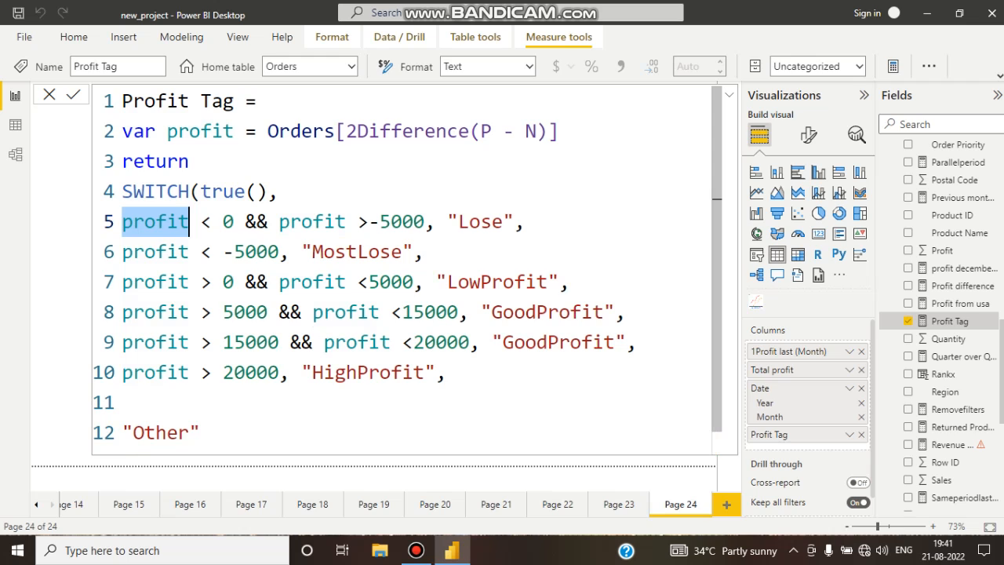
pyautogui.doubleClick(255, 221)
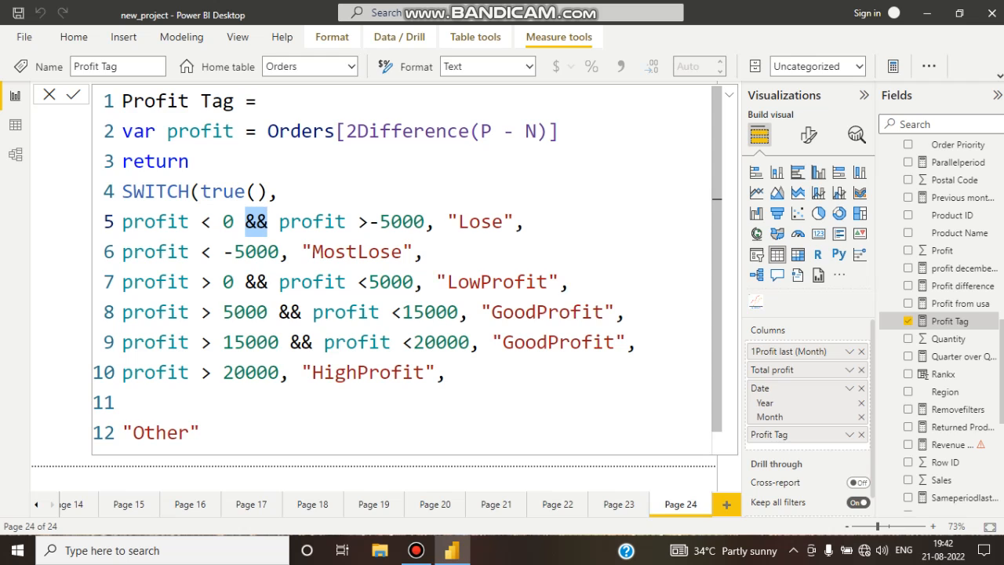
pyautogui.doubleClick(480, 222)
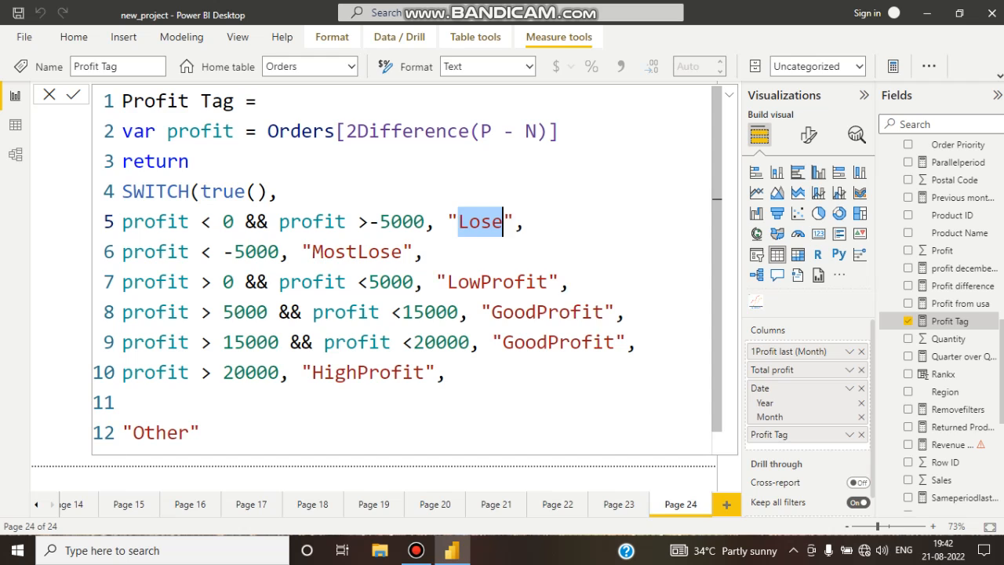
pyautogui.doubleClick(357, 252)
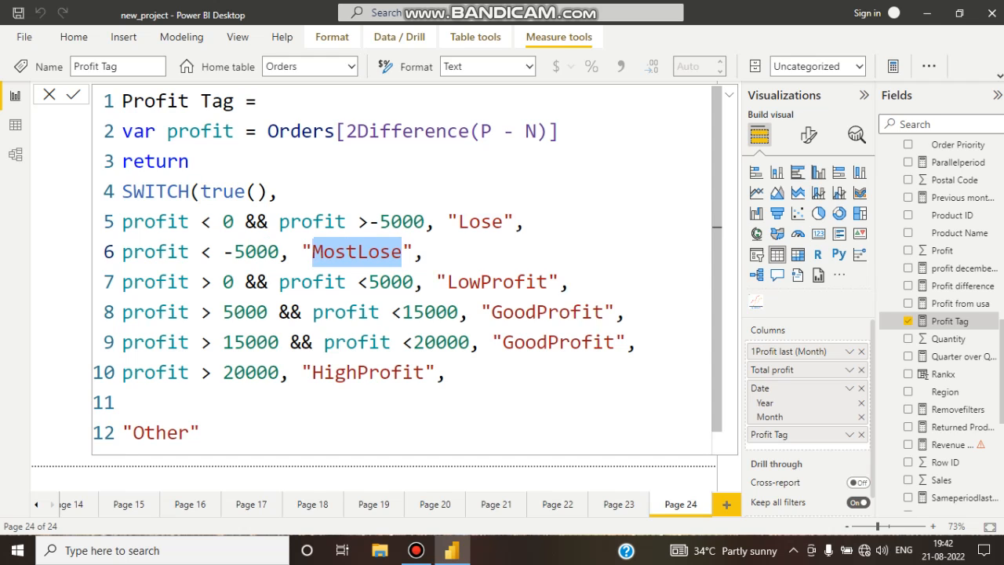
pyautogui.doubleClick(155, 283)
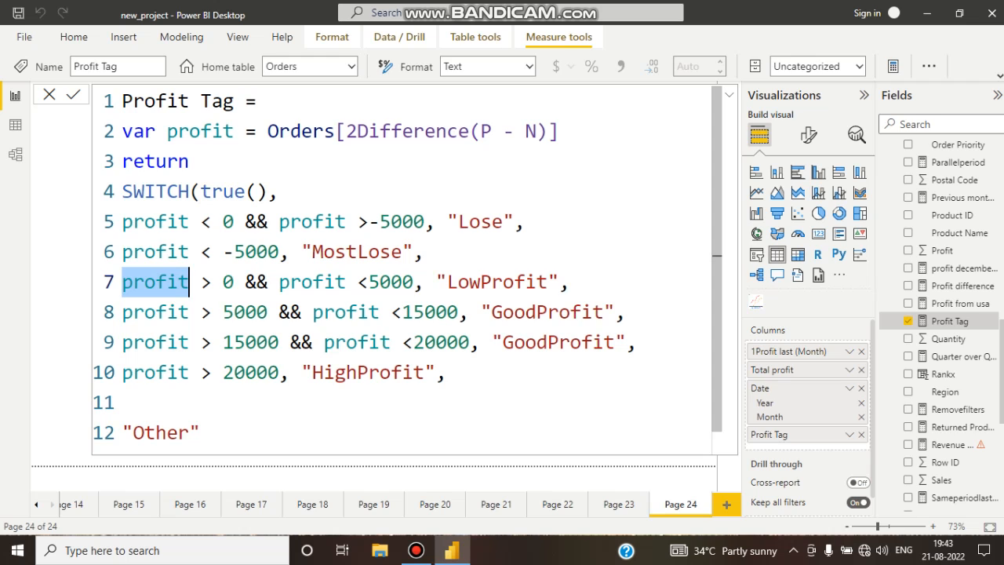
pyautogui.click(178, 433)
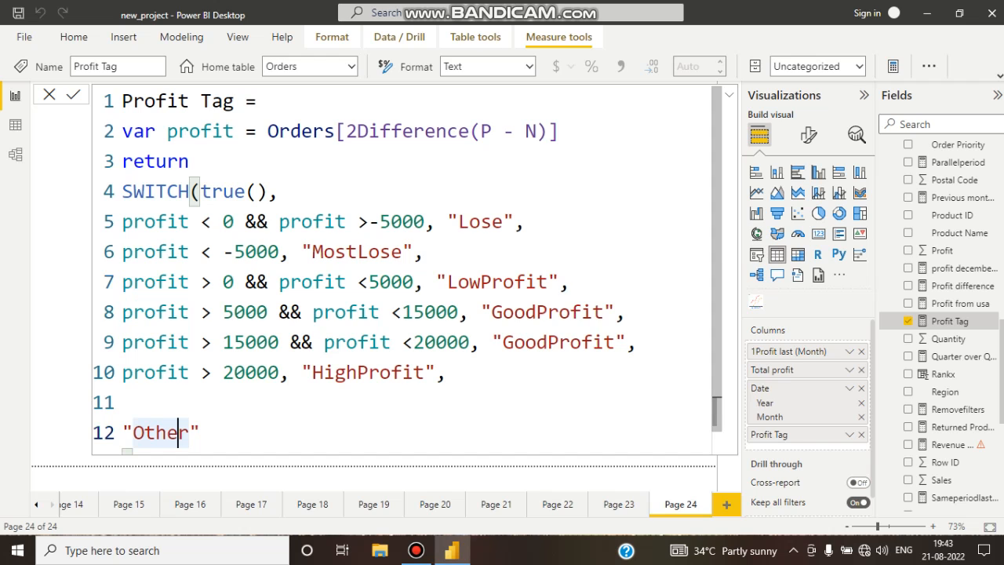
# Set the report page zoom to 83% and leave the Profit Tag formula to show the profit table
pyautogui.scroll(-4, 178, 433)
pyautogui.scroll(-2, 178, 433)
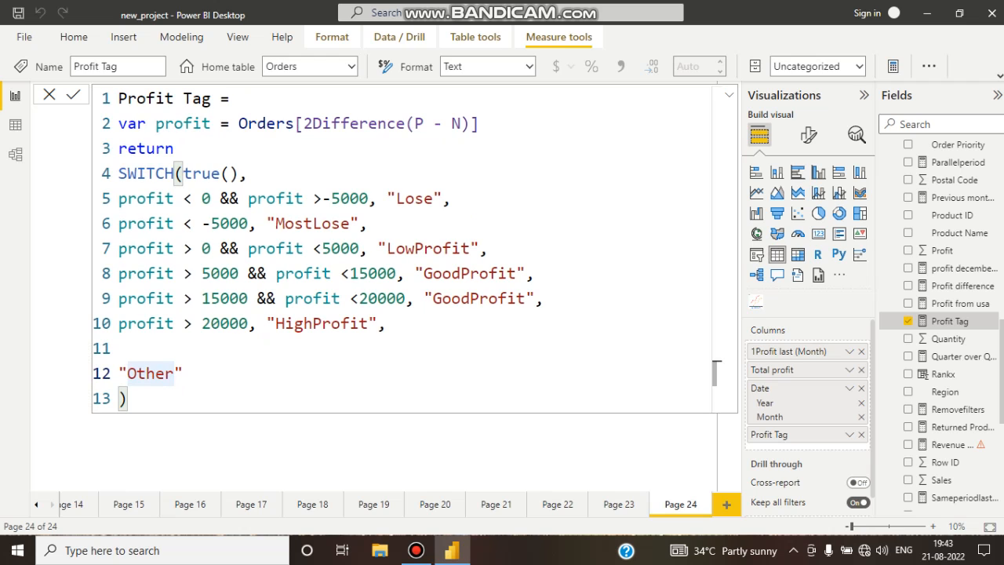
pyautogui.click(881, 526)
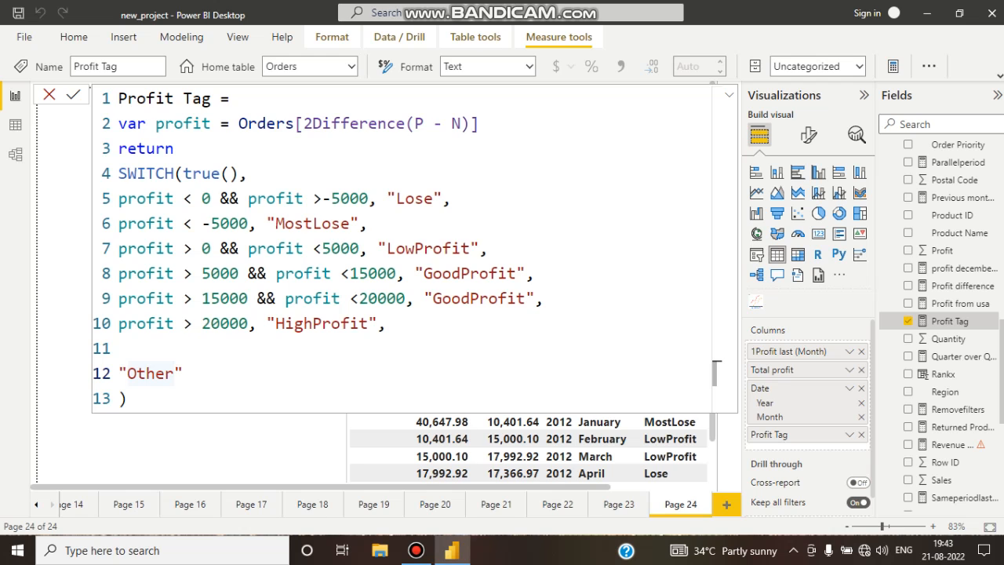
pyautogui.press('Escape')
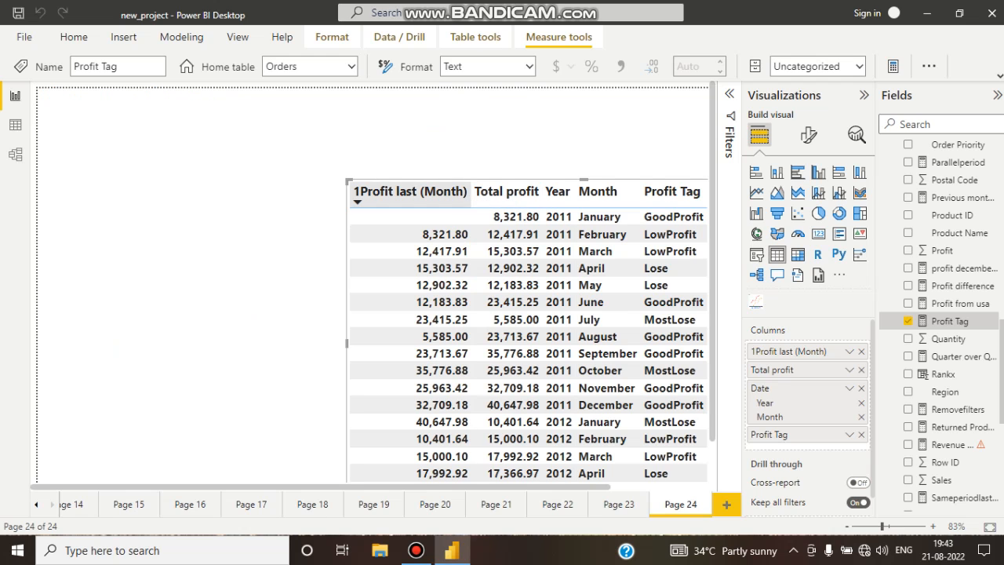